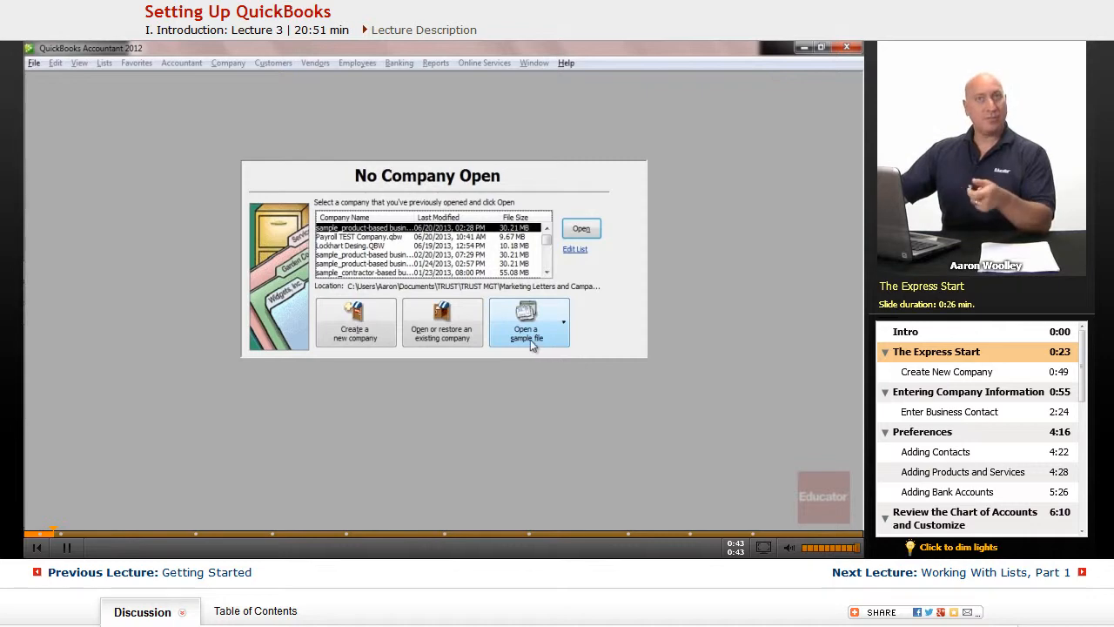
Create a new company file and begin its setup with Express Start.
click(349, 335)
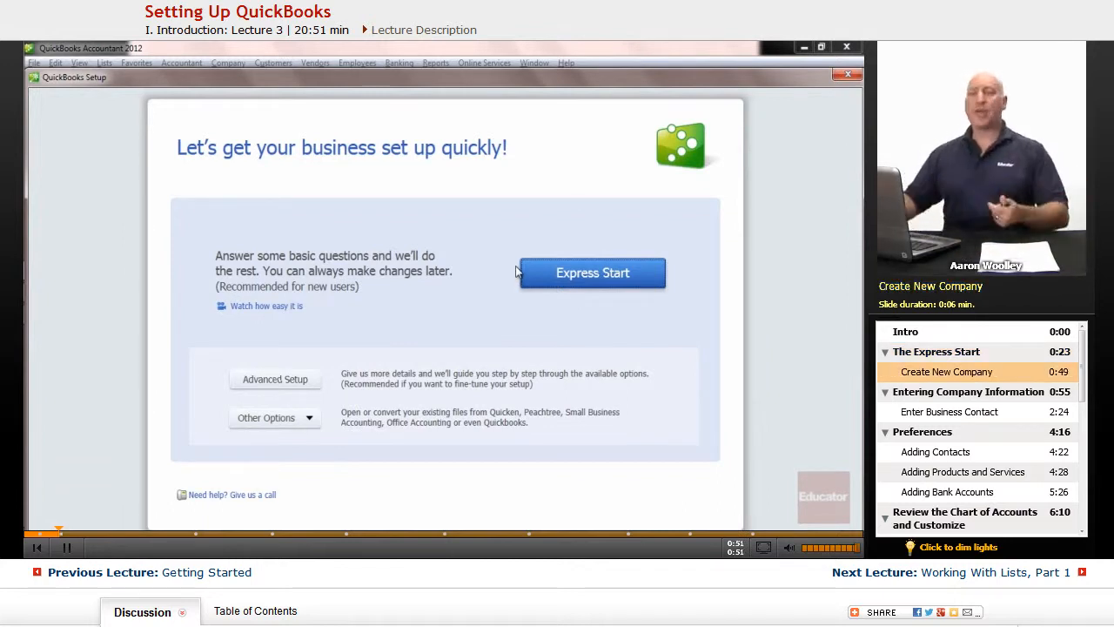
click(553, 274)
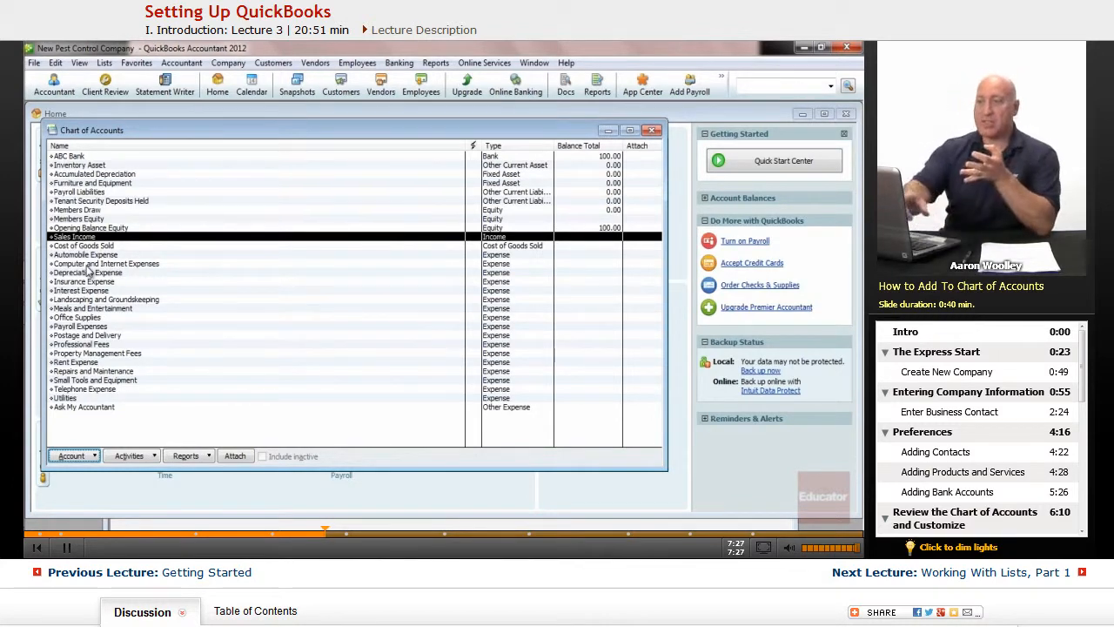
key(Down)
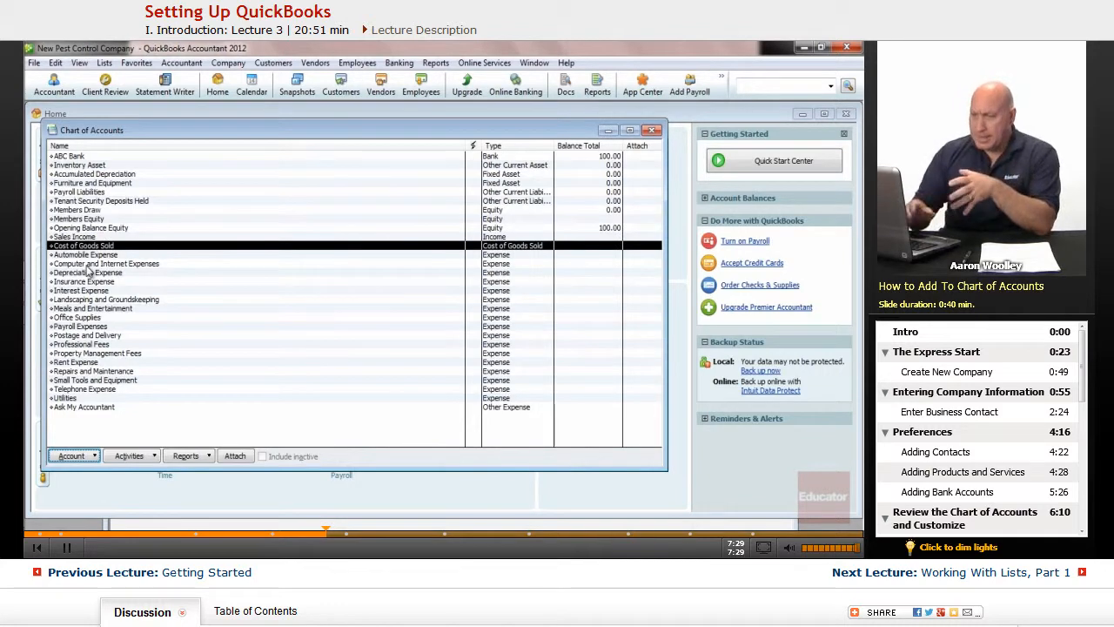
key(Down)
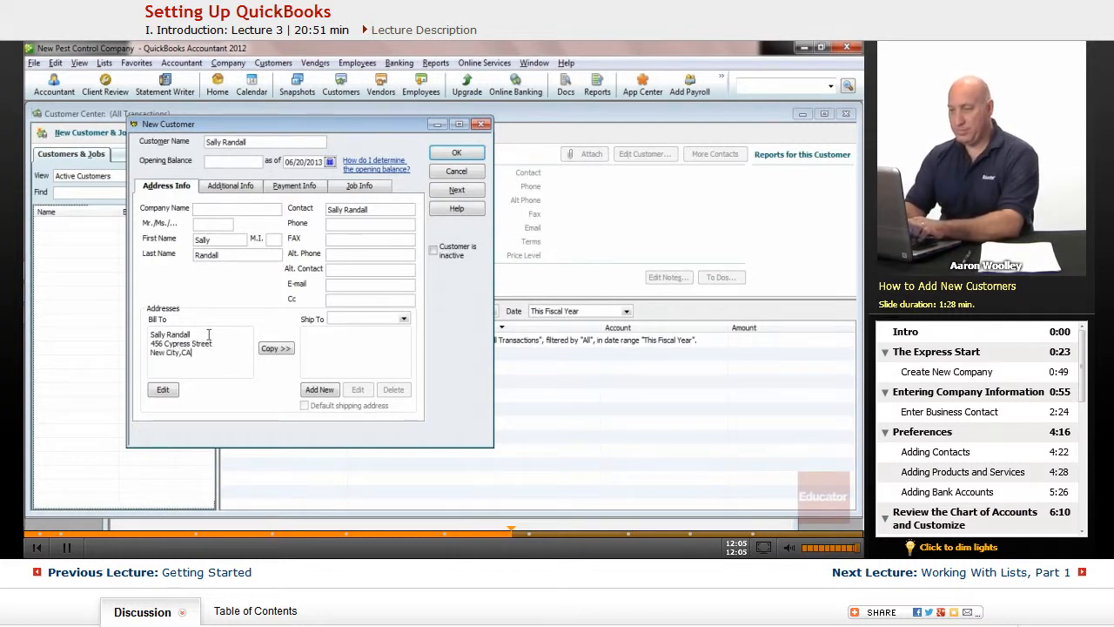
Complete the new customer's billing address with the state and ZIP code.
text(CA )
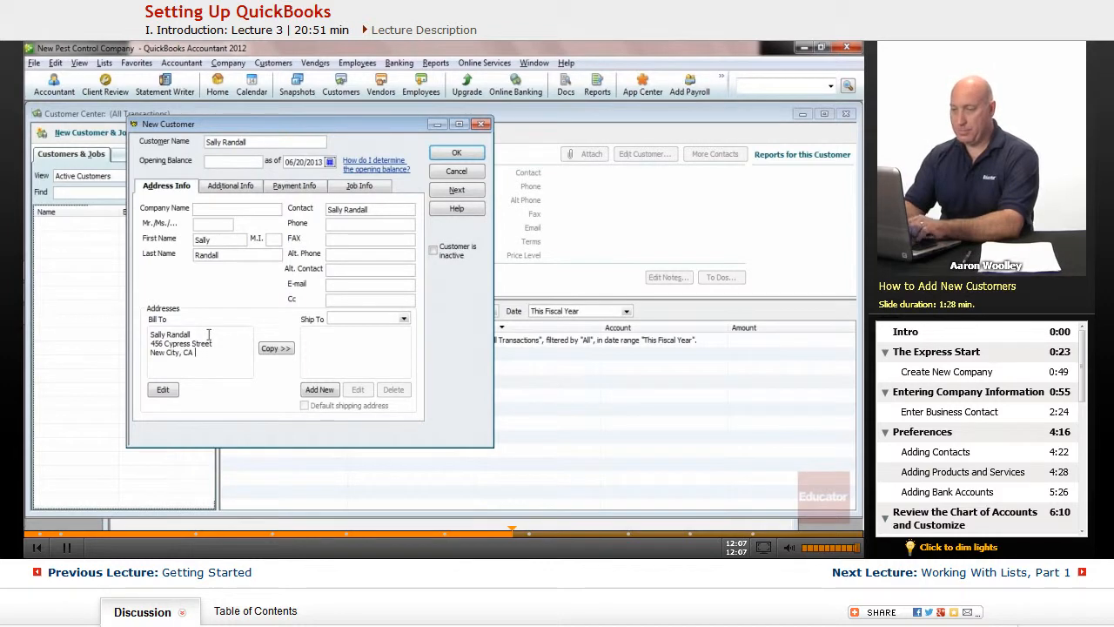
text(91111)
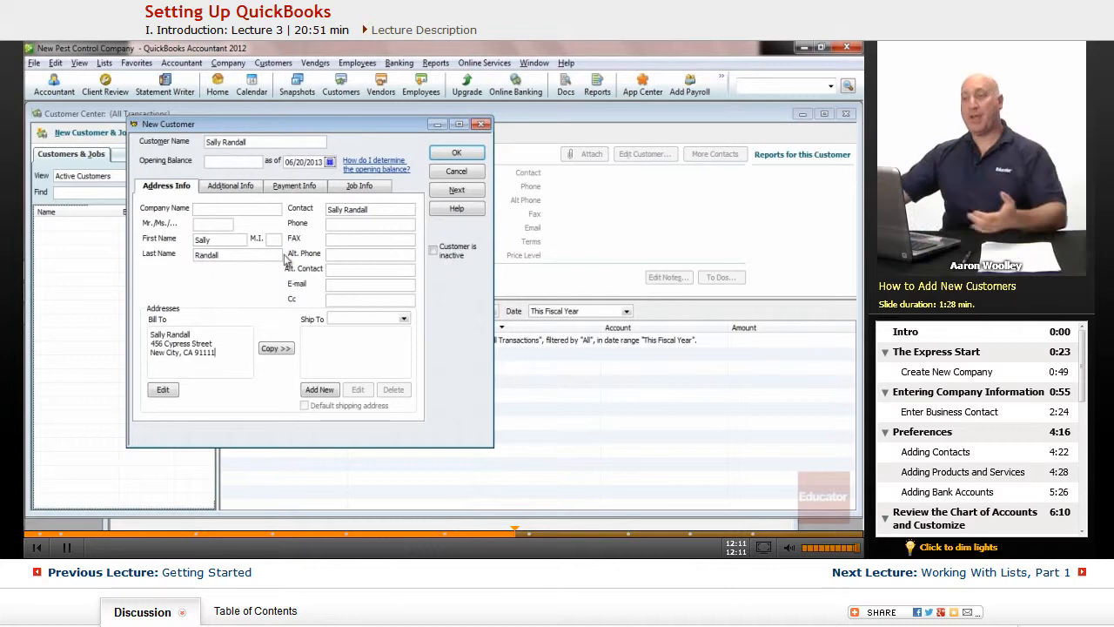
Look through the new customer's additional, payment and job information, and return to the address details.
click(244, 188)
click(303, 189)
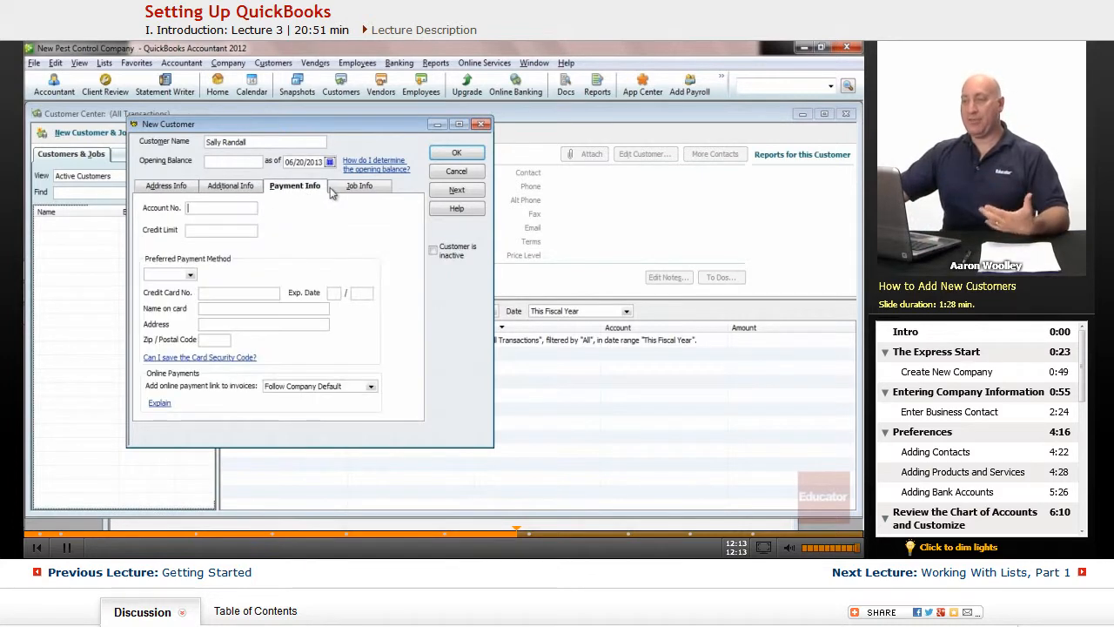
click(343, 191)
click(176, 190)
click(220, 191)
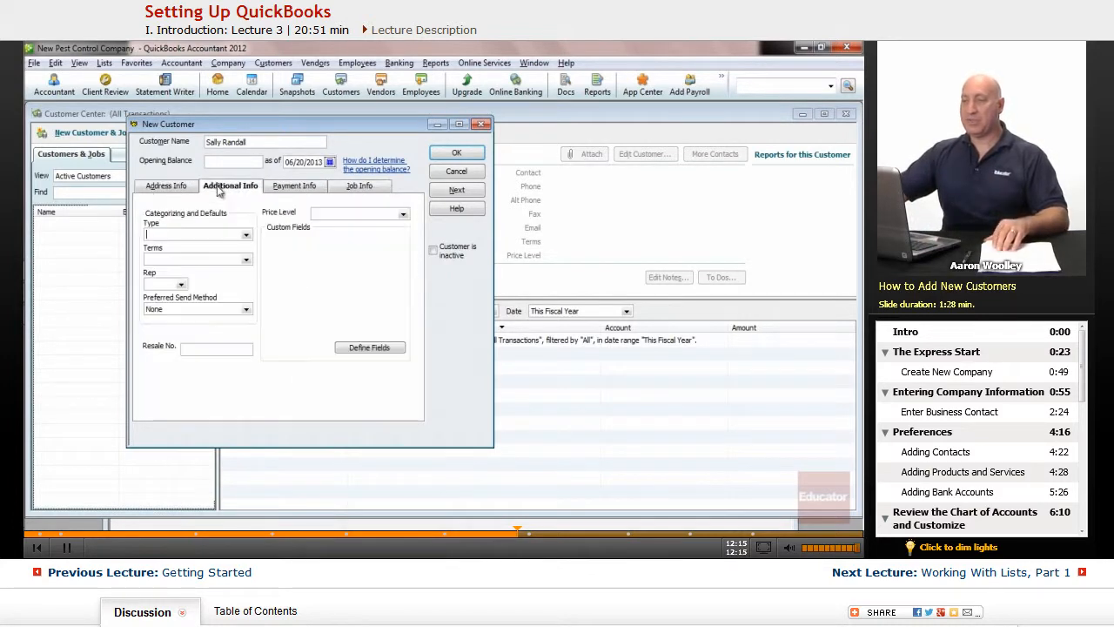
click(160, 190)
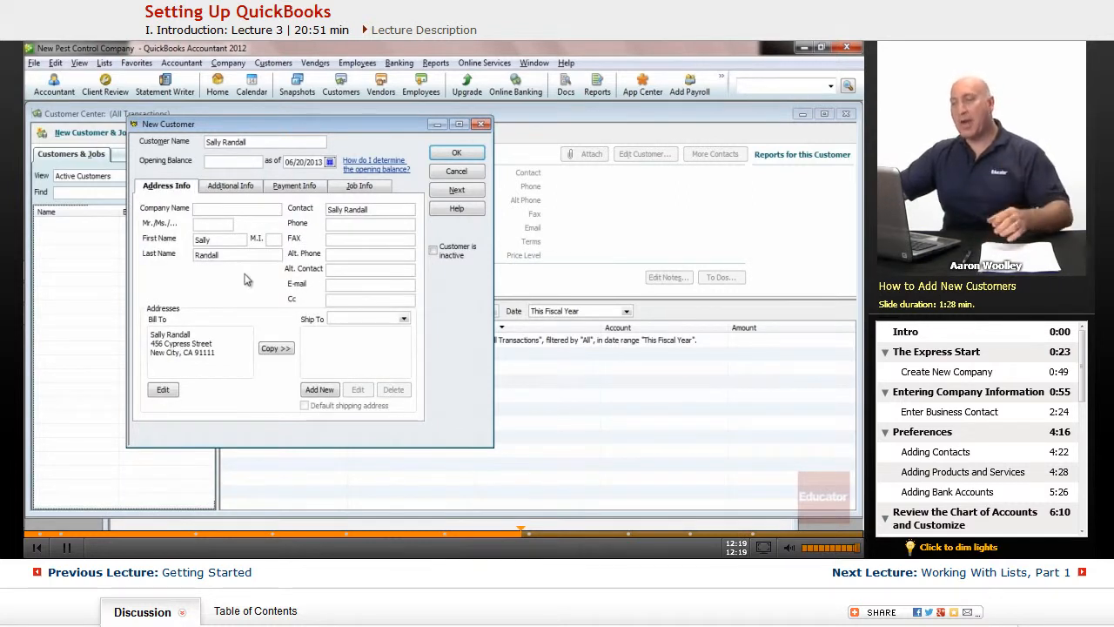
Enter the new customer's phone number and save the customer record.
click(348, 224)
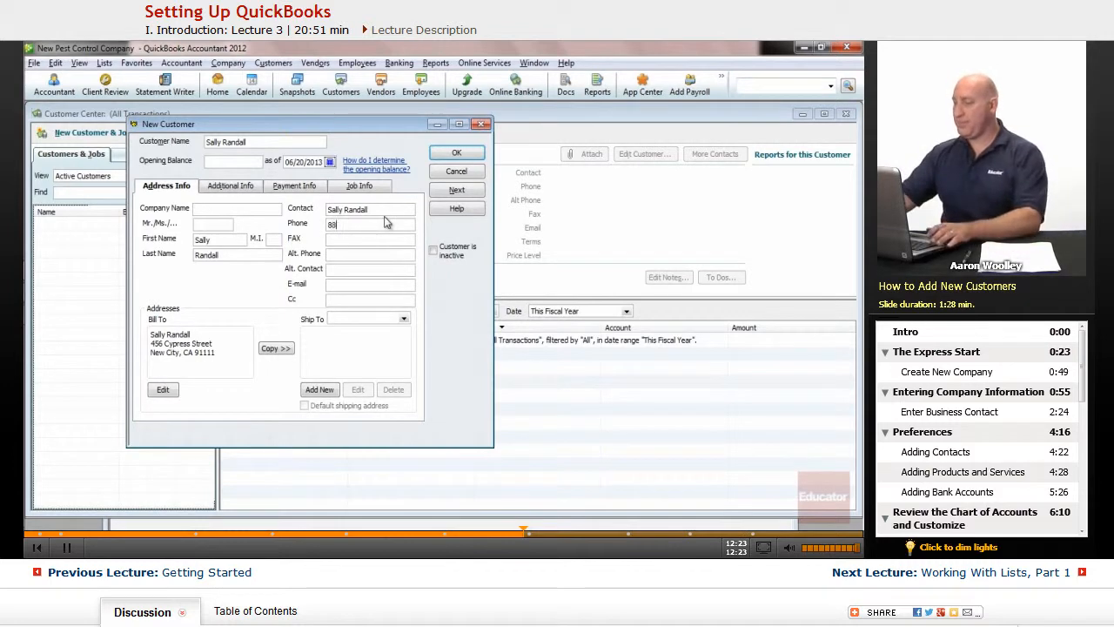
text(888-555-1234)
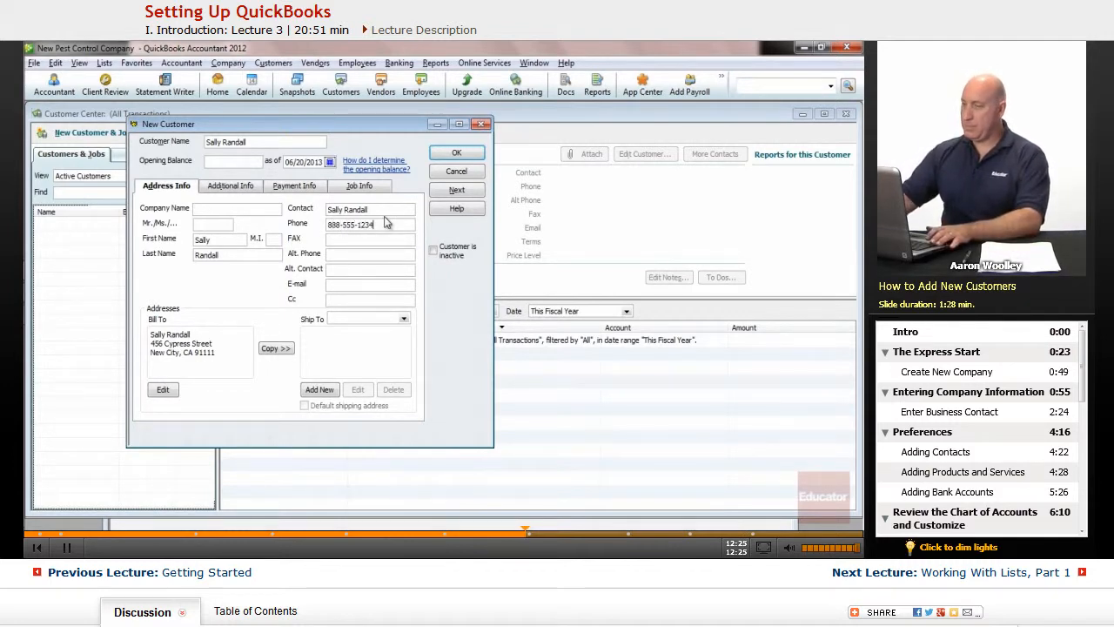
click(456, 152)
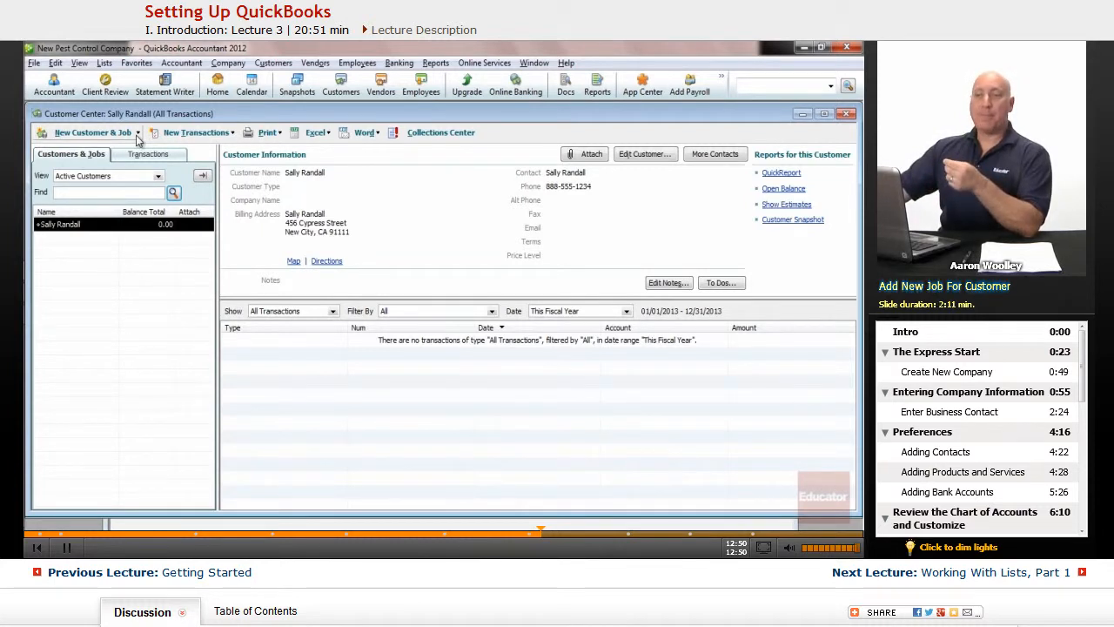
Start a new job named Main House for the customer, setting the New Feature notice not to display in future.
click(137, 133)
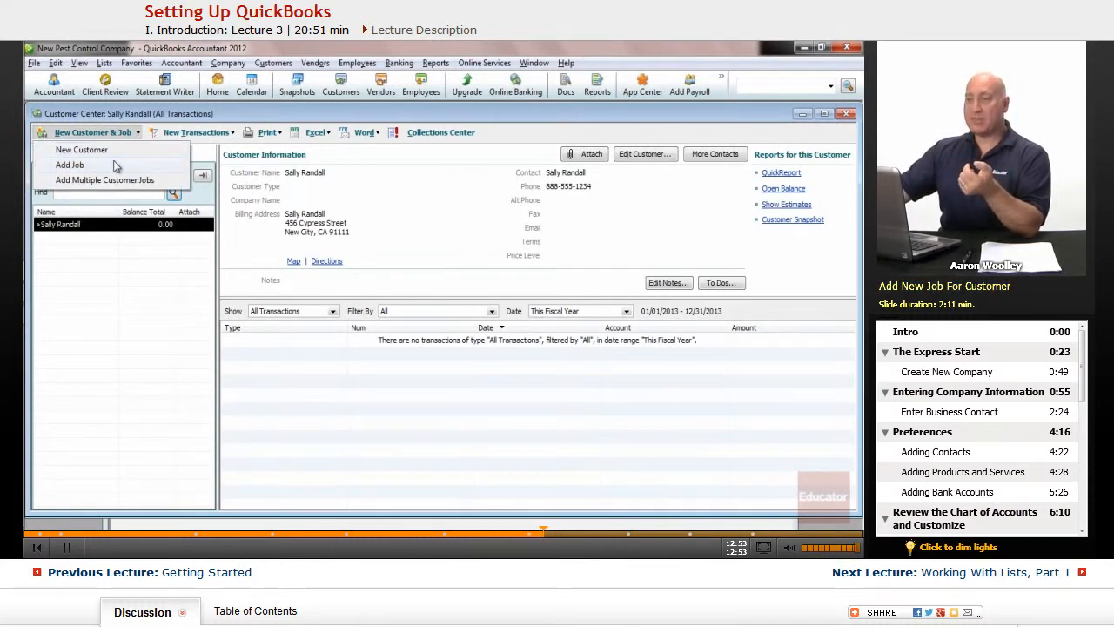
click(137, 135)
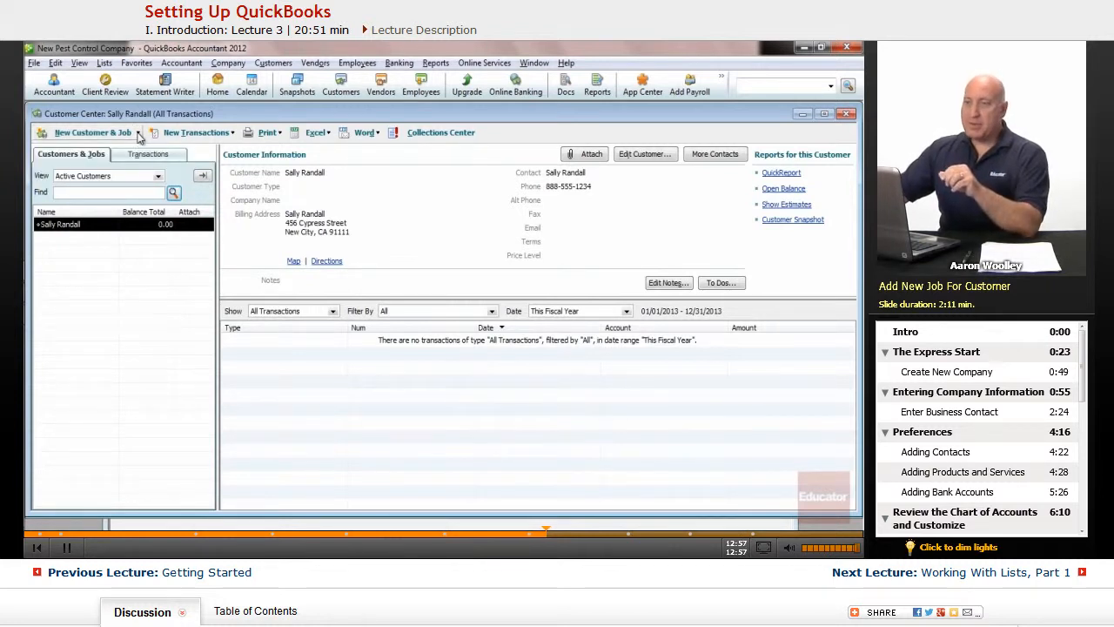
click(137, 136)
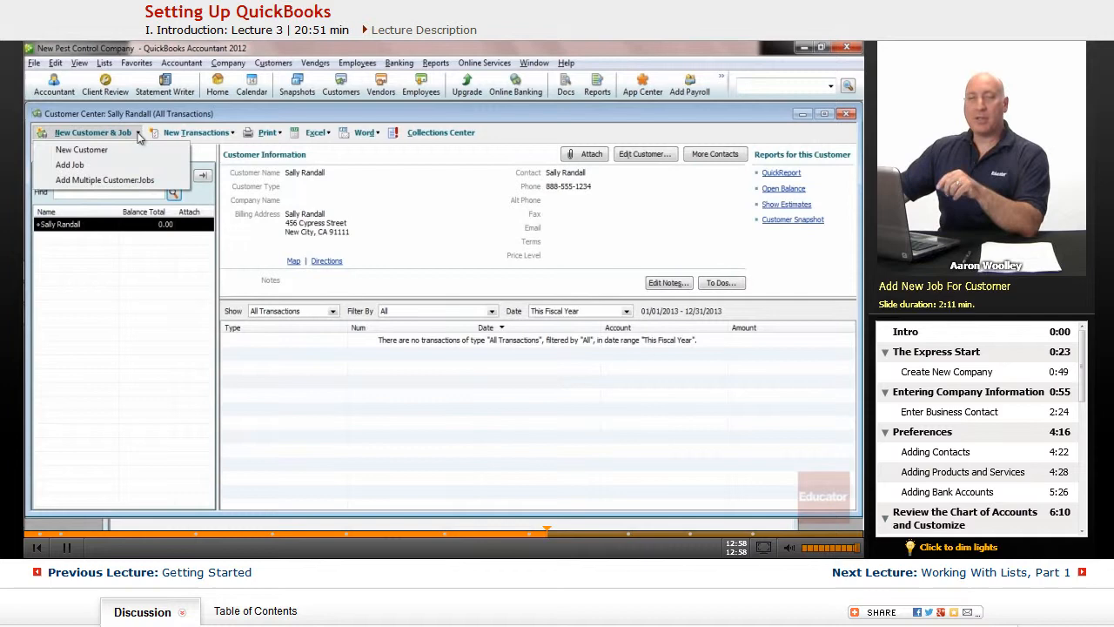
click(76, 179)
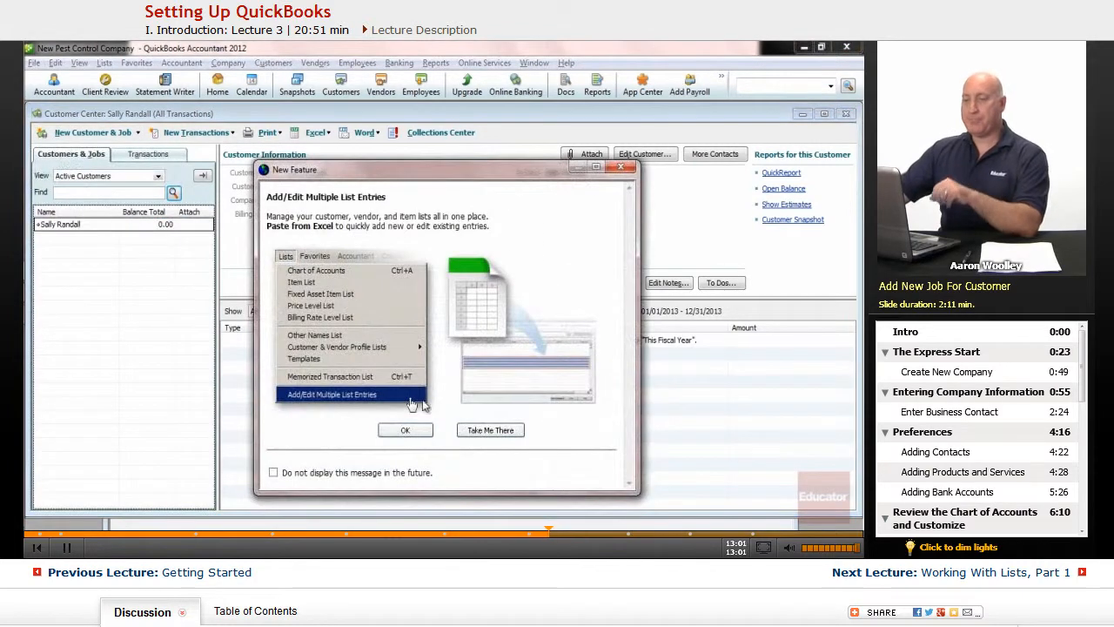
click(275, 473)
click(407, 430)
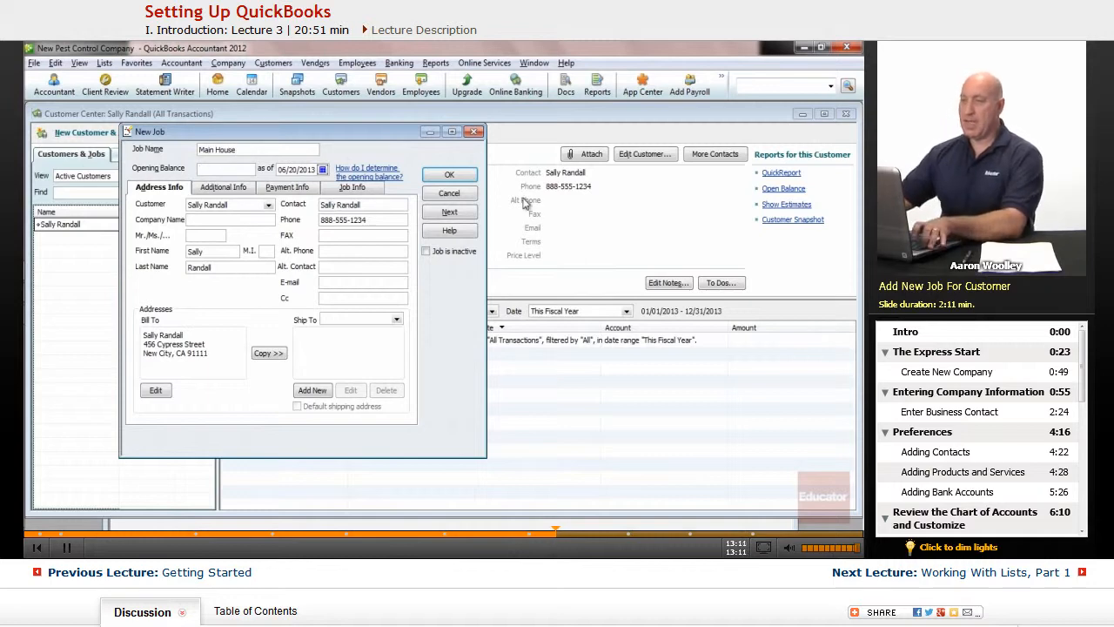
Set the Main House job's status to Awarded and start date to 06/22/2013, and save the job.
click(346, 189)
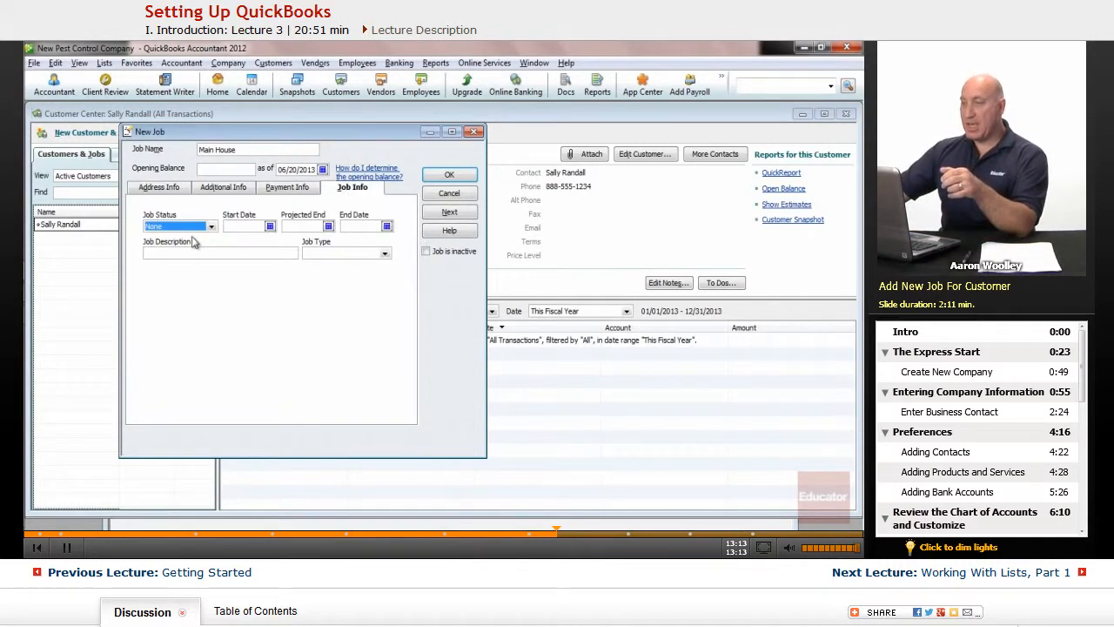
click(210, 227)
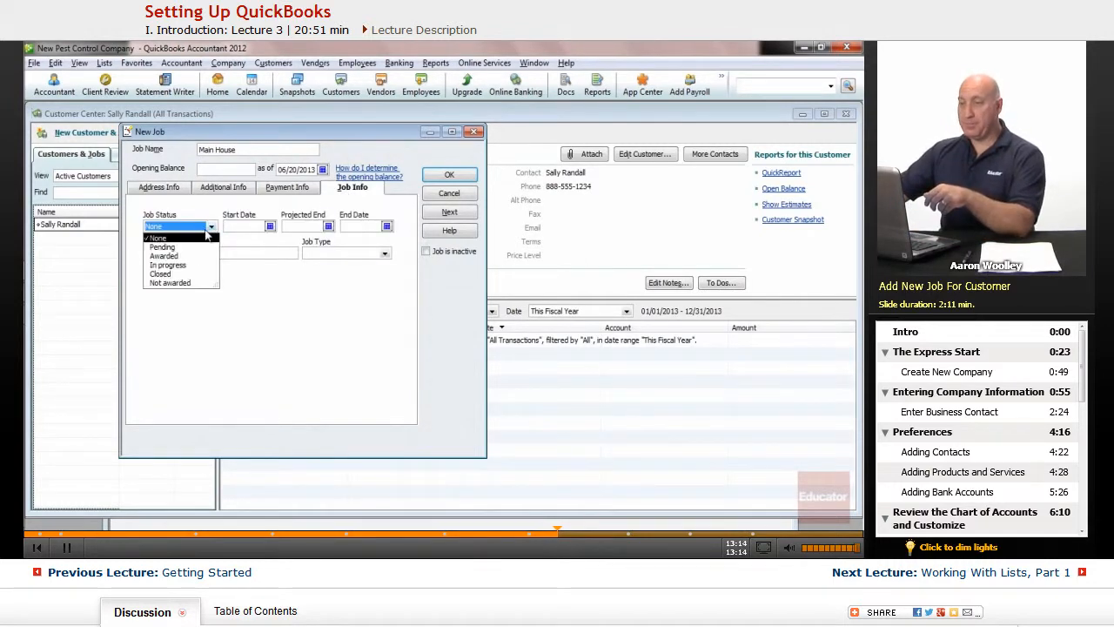
click(179, 256)
click(270, 227)
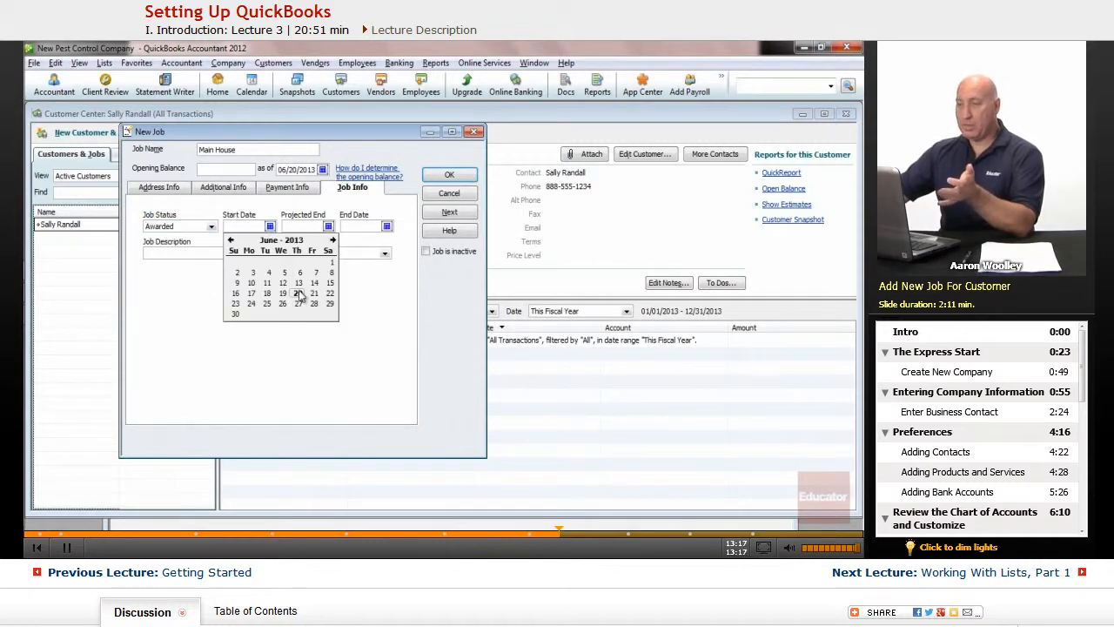
click(329, 293)
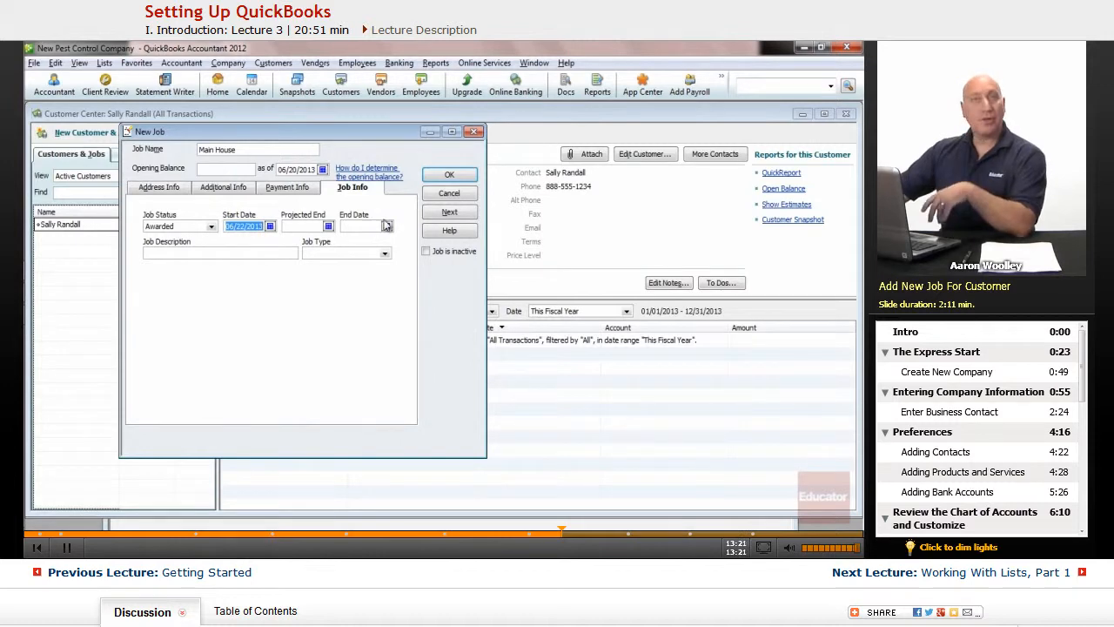
click(430, 177)
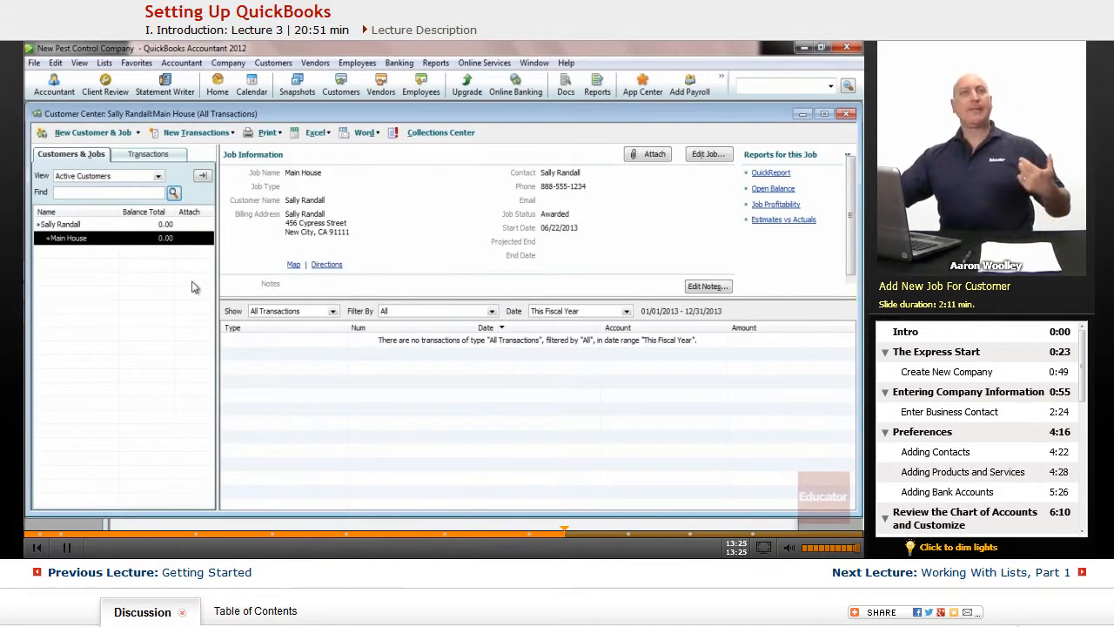
Start a job named Guest House under Main House with Pending status and start date 06/22/2013.
click(138, 133)
click(73, 164)
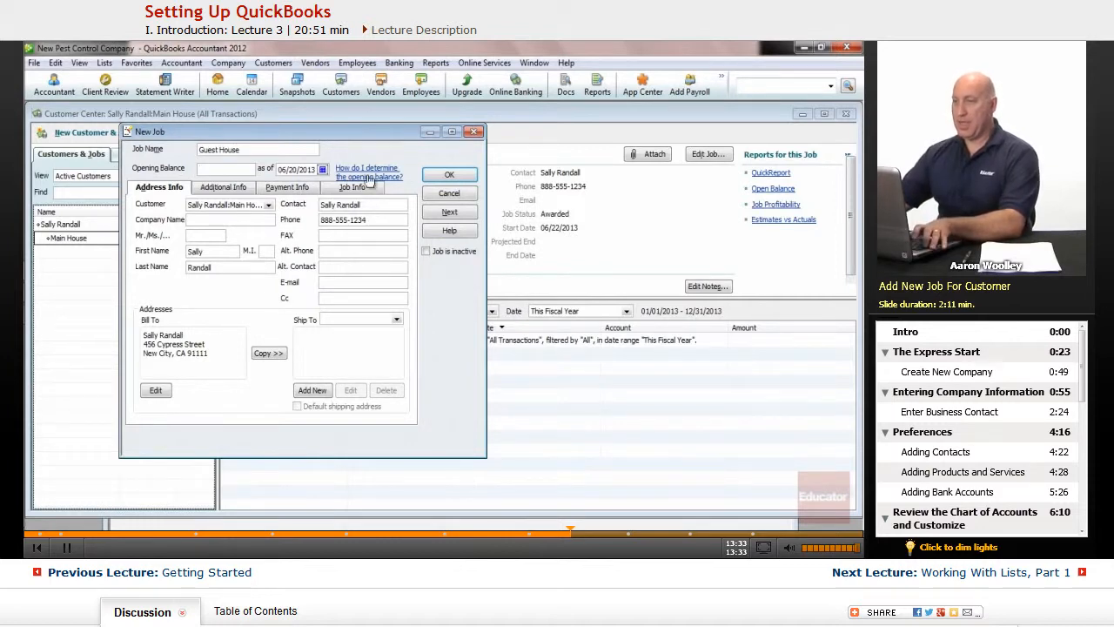
click(365, 188)
click(211, 226)
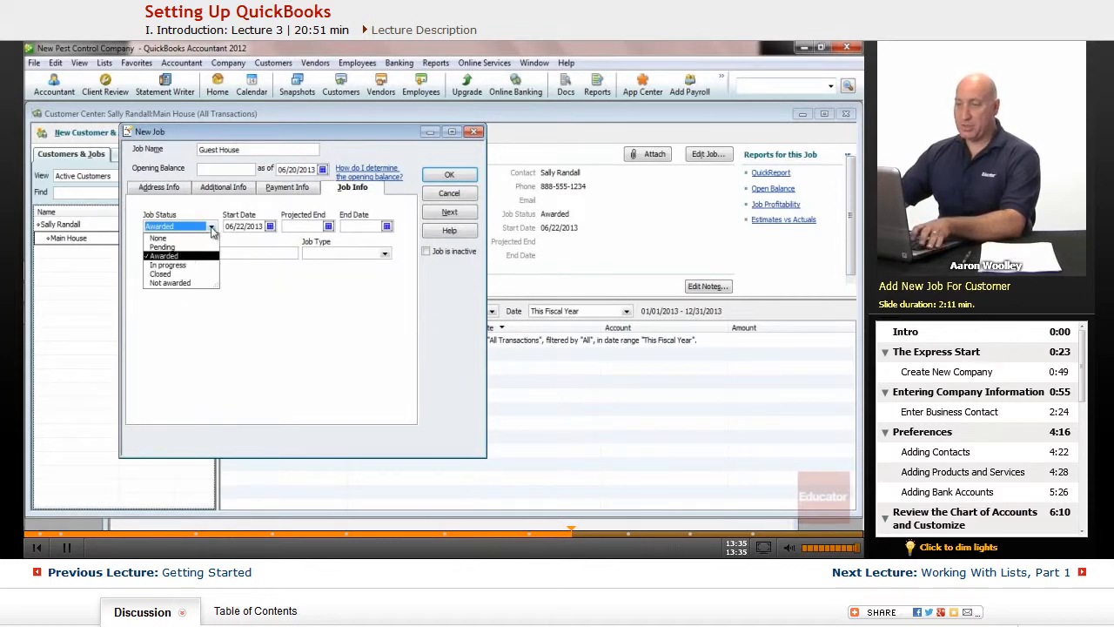
click(162, 236)
key(Tab)
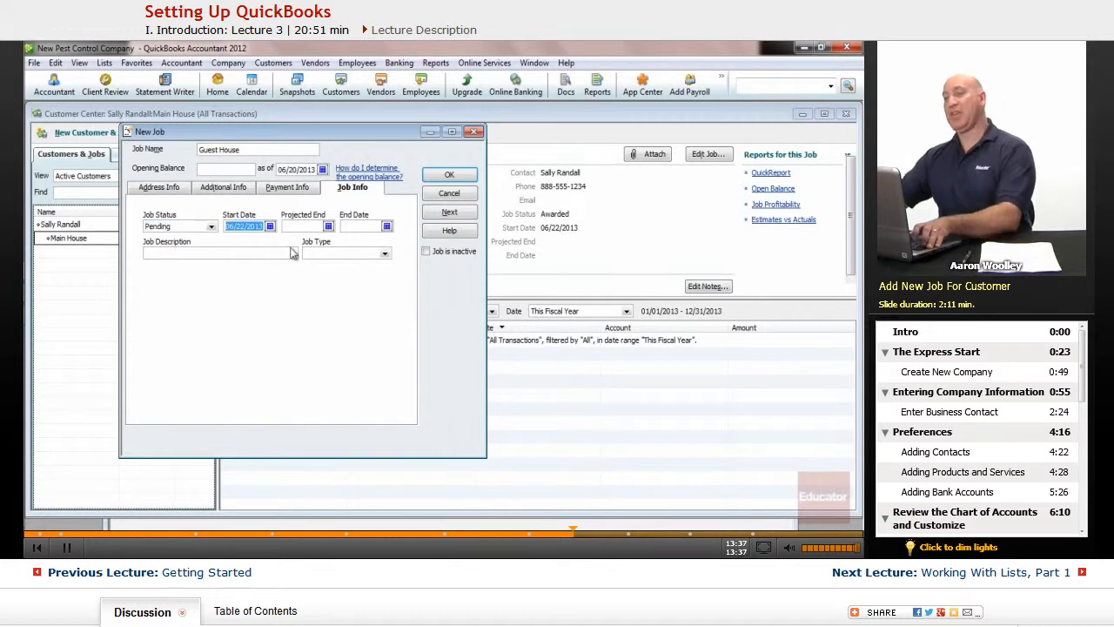
click(318, 229)
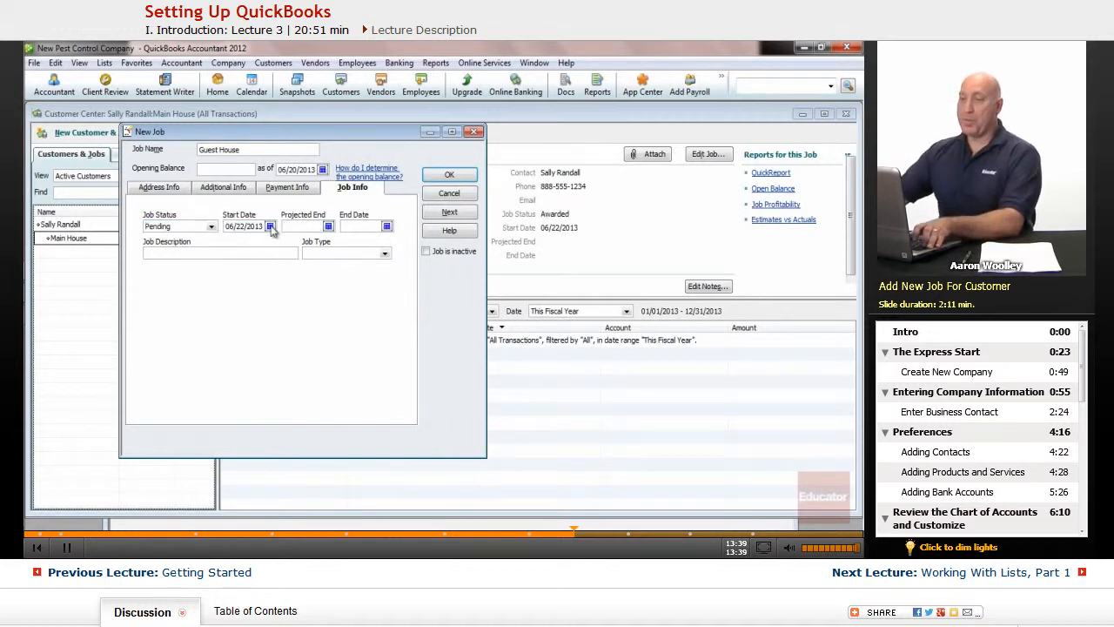
click(271, 226)
click(329, 293)
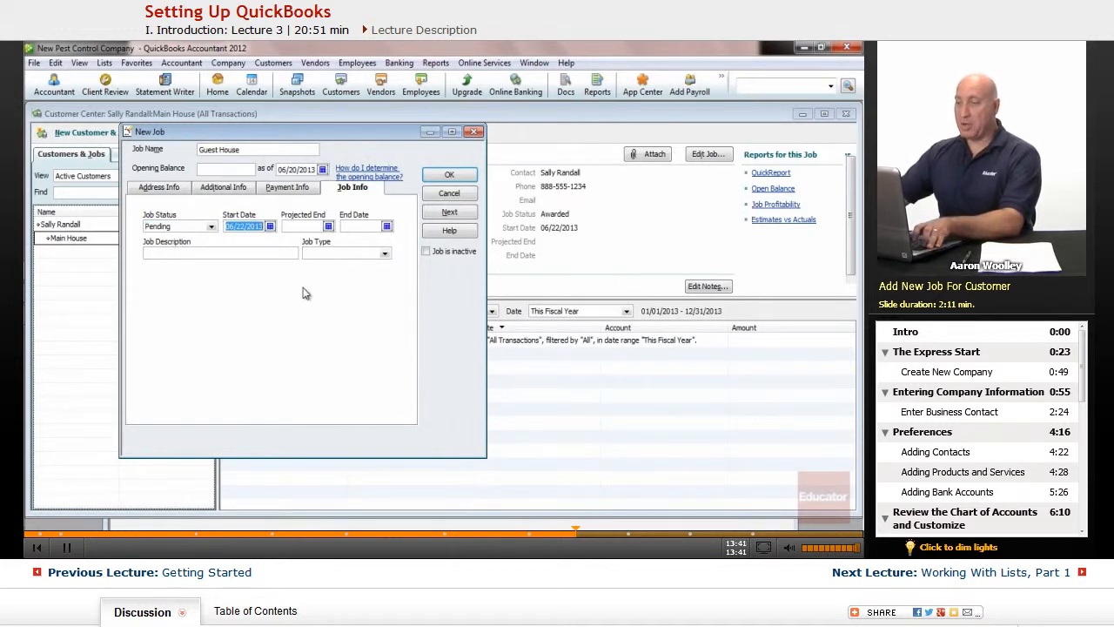
Review the Guest House job's address, additional, payment and job information, and save the job.
click(173, 188)
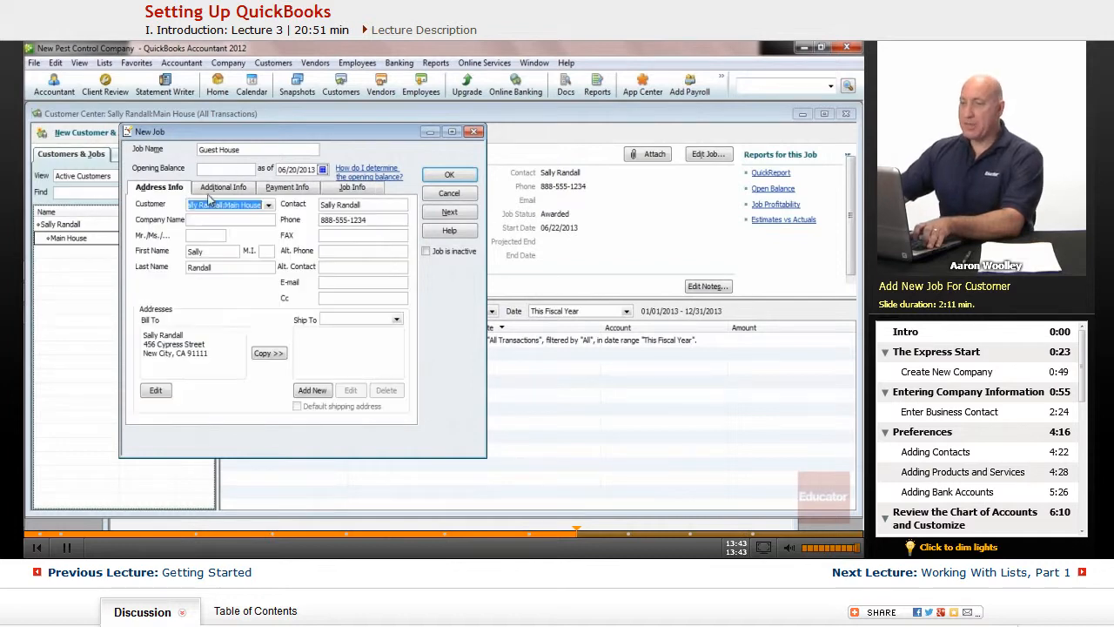
click(221, 188)
click(287, 188)
click(352, 188)
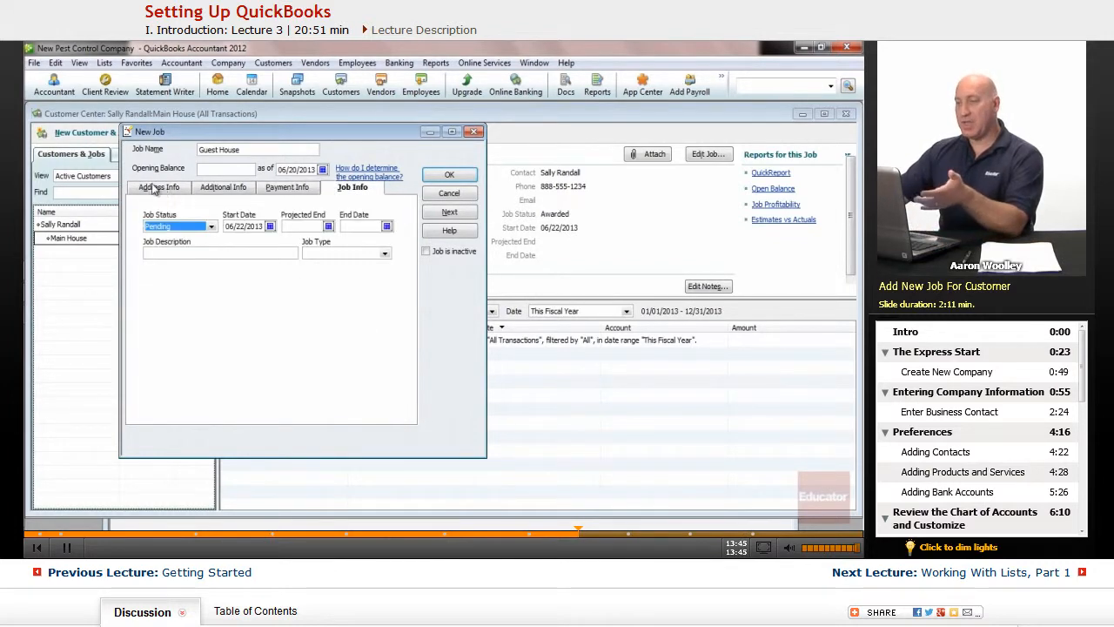
click(157, 188)
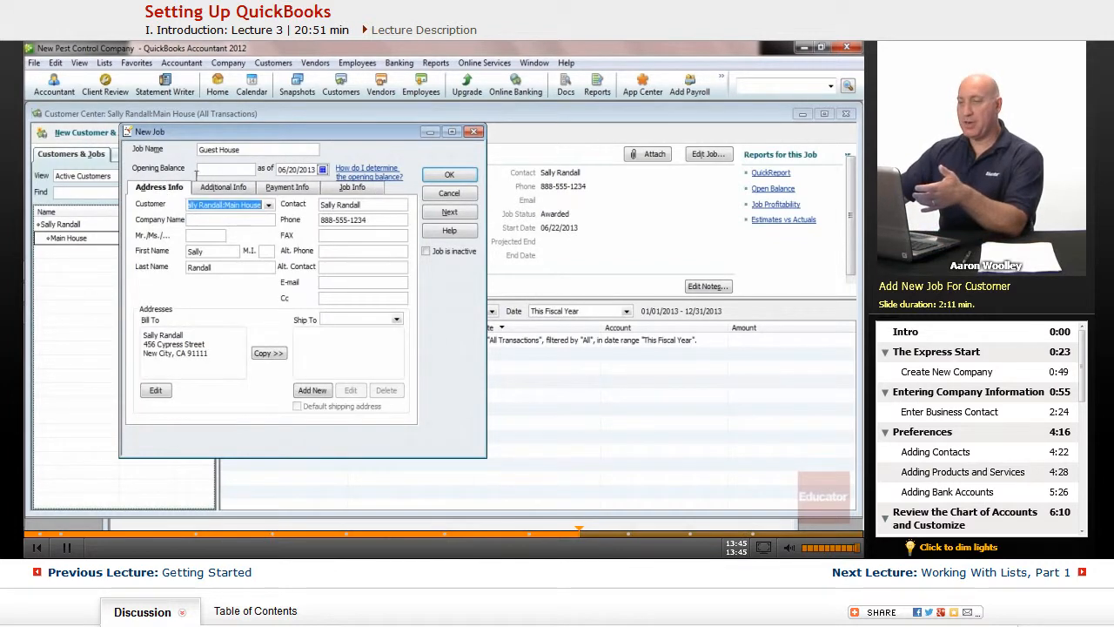
click(449, 175)
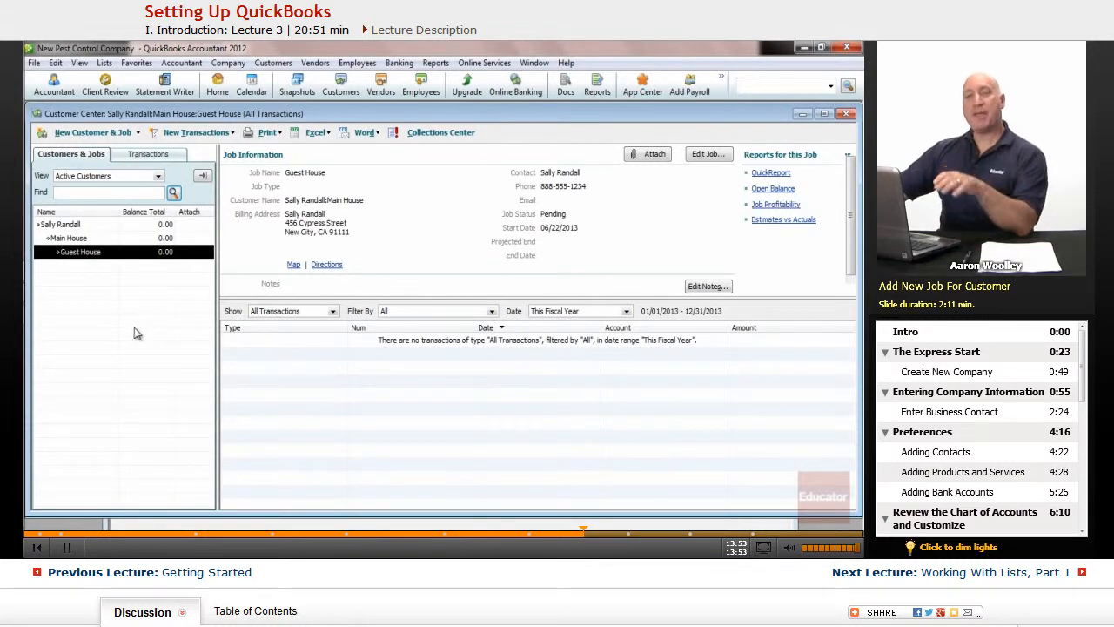
Move the Guest House job out one level so it sits directly under the customer, alongside Main House.
click(70, 238)
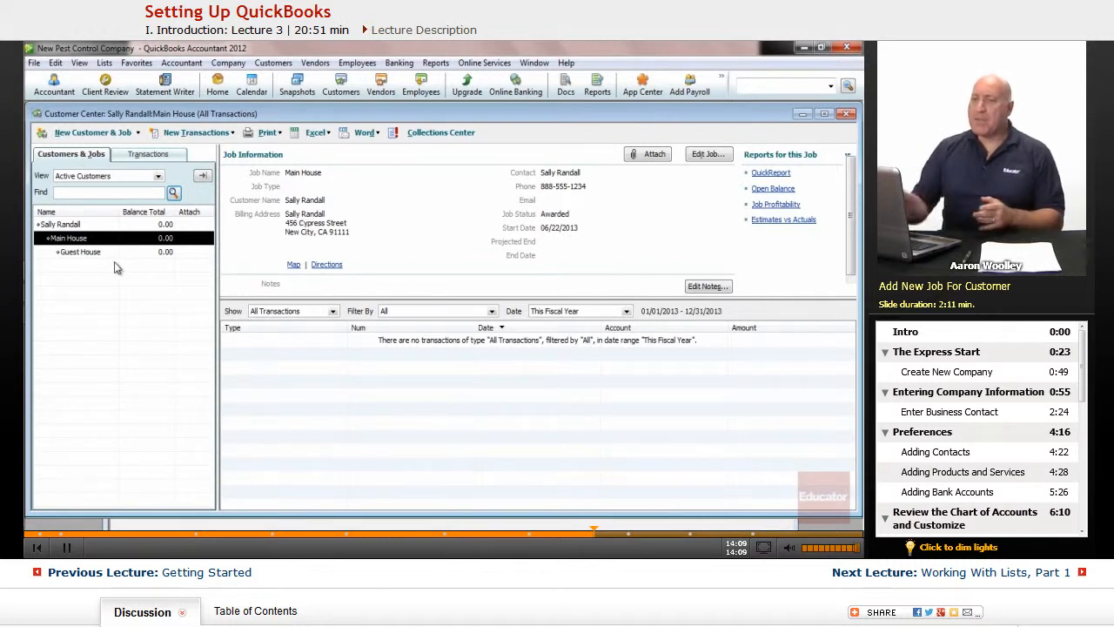
click(79, 253)
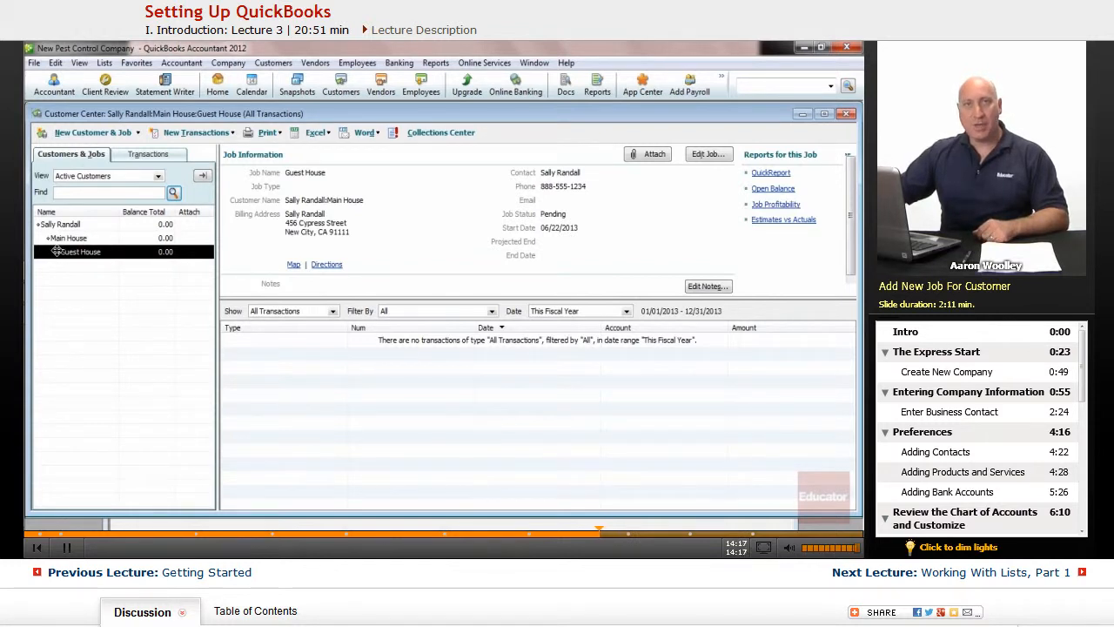
drag(56, 250, 46, 252)
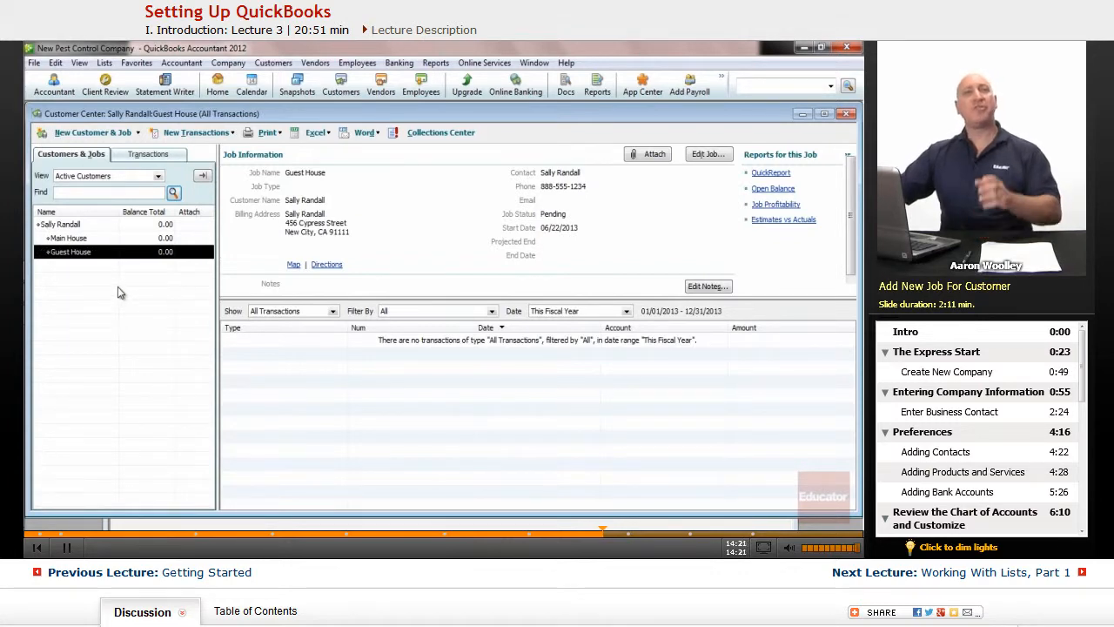